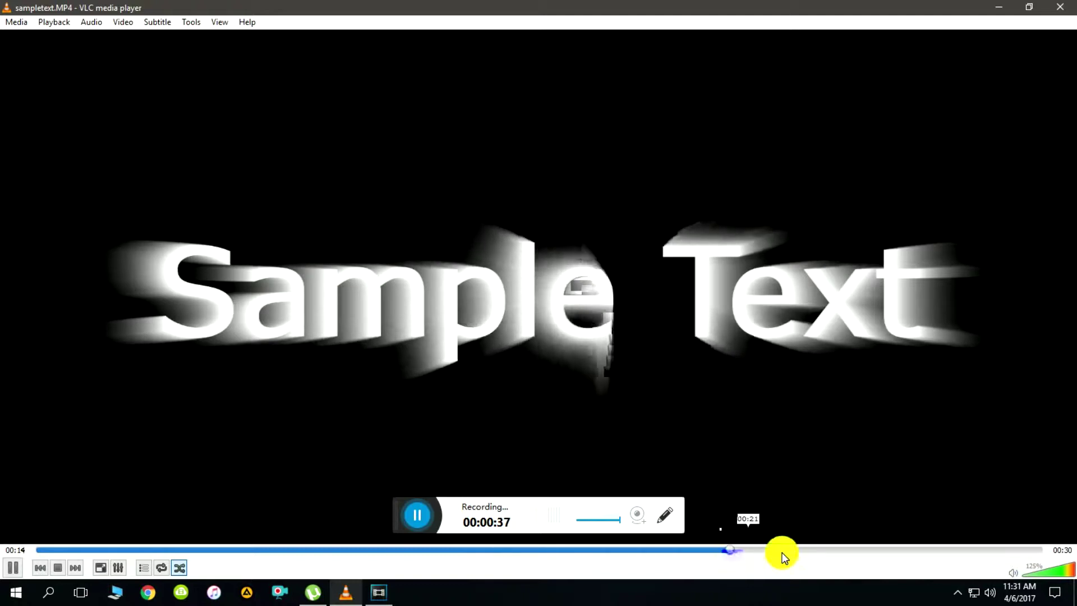
Skip ahead in sampletext.MP4 in VLC and let it play to the end
{"action": "left_click_drag", "start_coordinate": [781, 554], "coordinate": [1021, 556]}
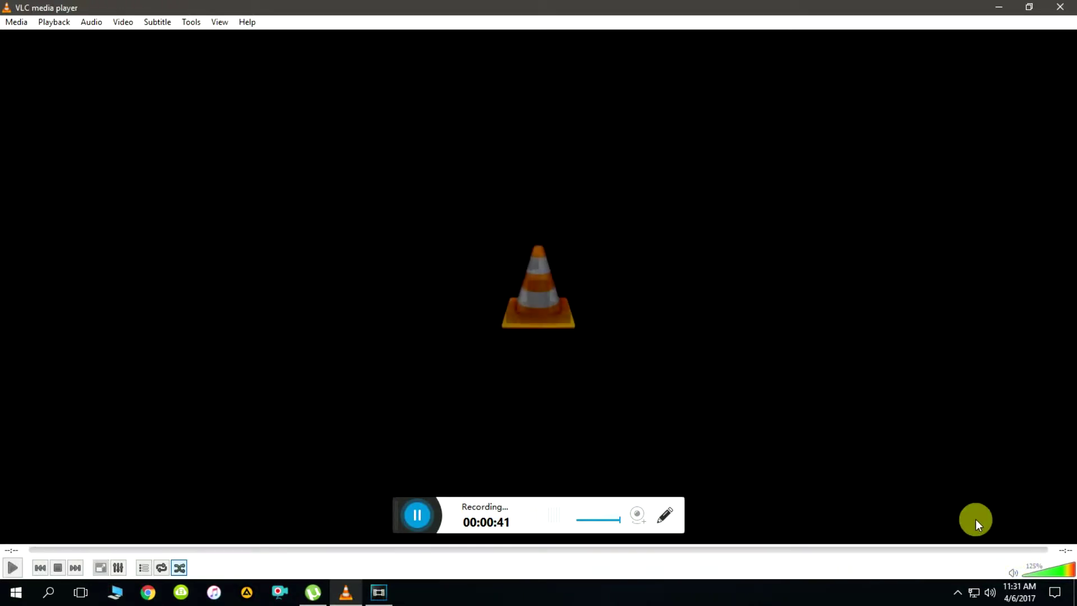
Bring Vegas Pro forward, insert a video track, and put a Sony Titles & Text event on it
{"action": "mouse_move", "coordinate": [385, 584]}
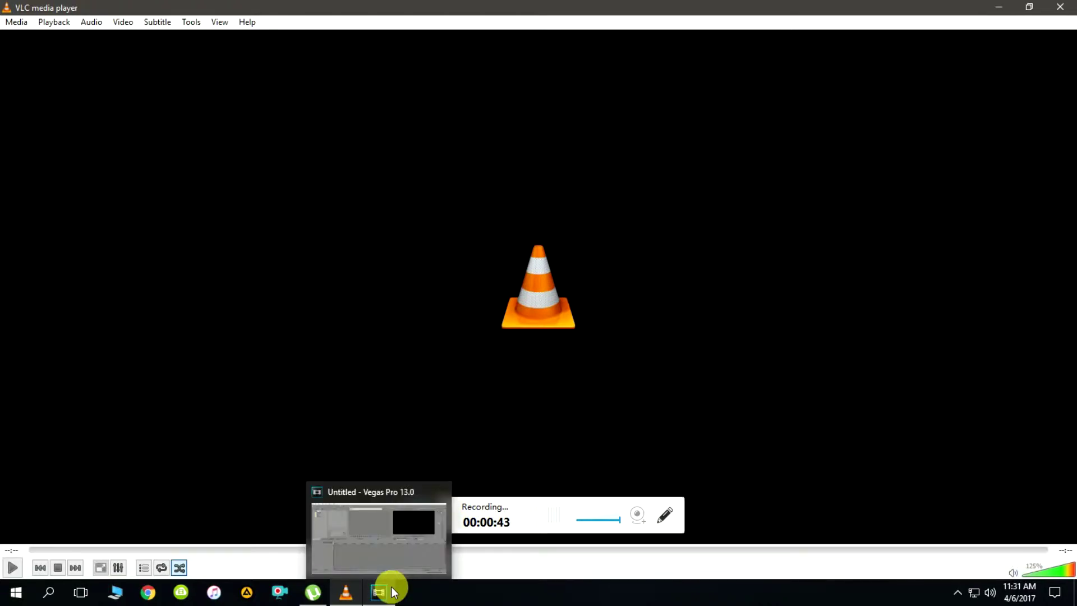
{"action": "left_click", "coordinate": [399, 550]}
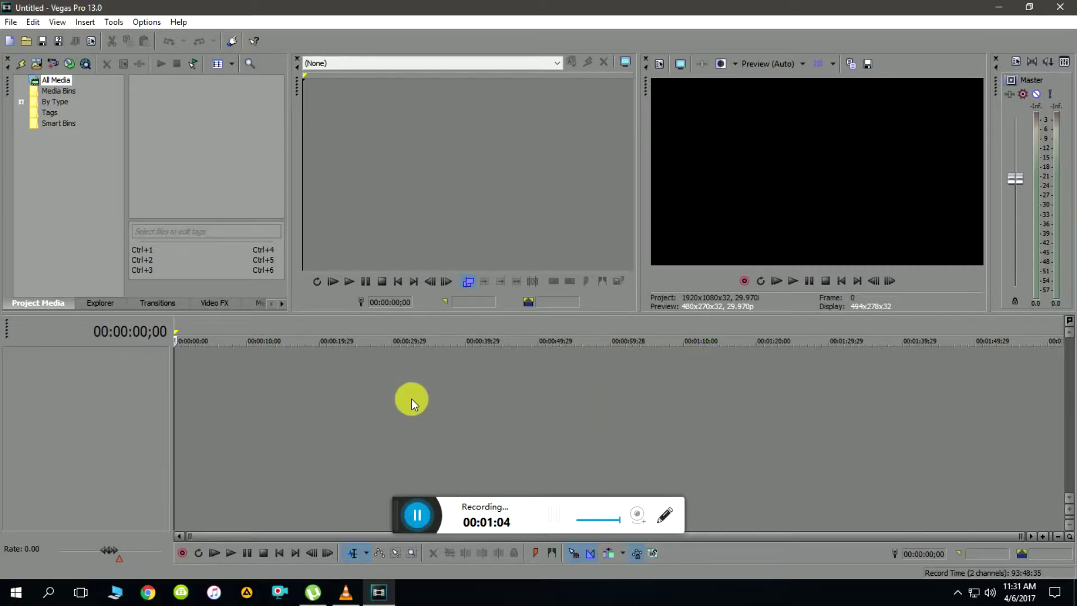
{"action": "right_click", "coordinate": [108, 376]}
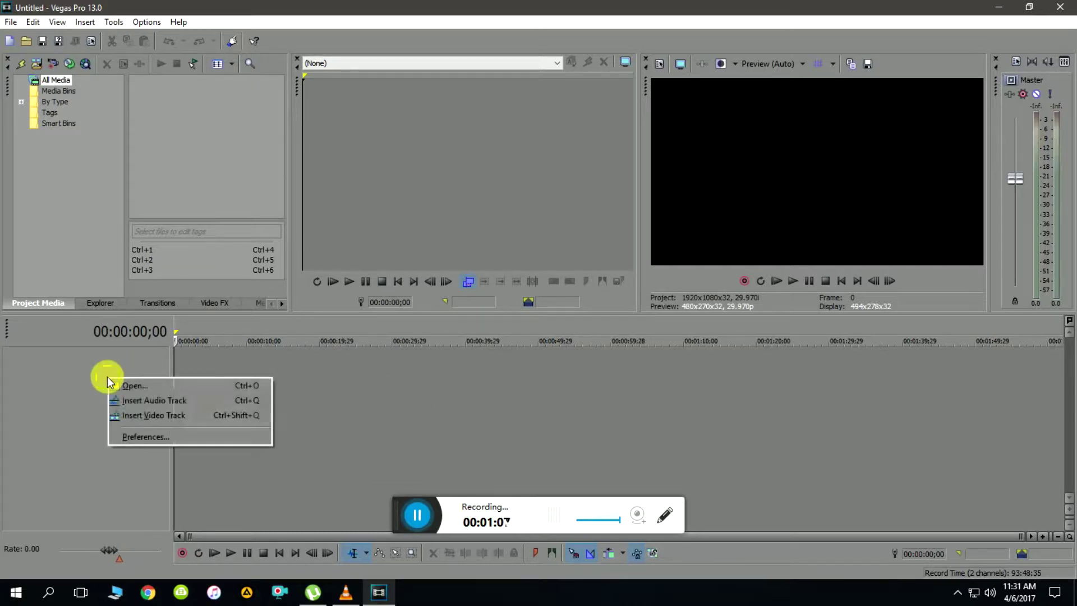
{"action": "left_click", "coordinate": [140, 413]}
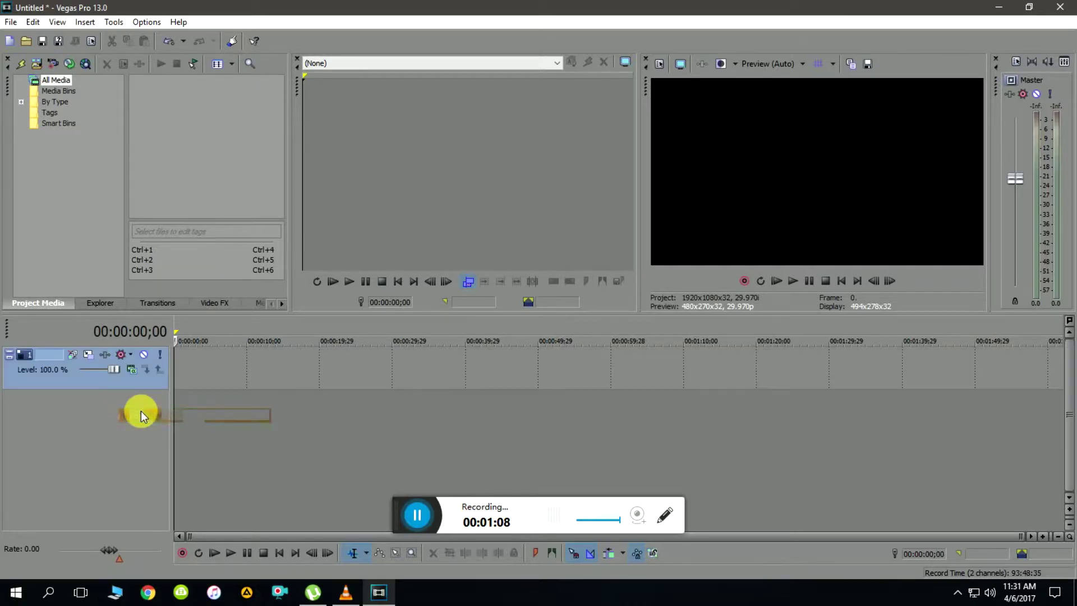
{"action": "right_click", "coordinate": [232, 365]}
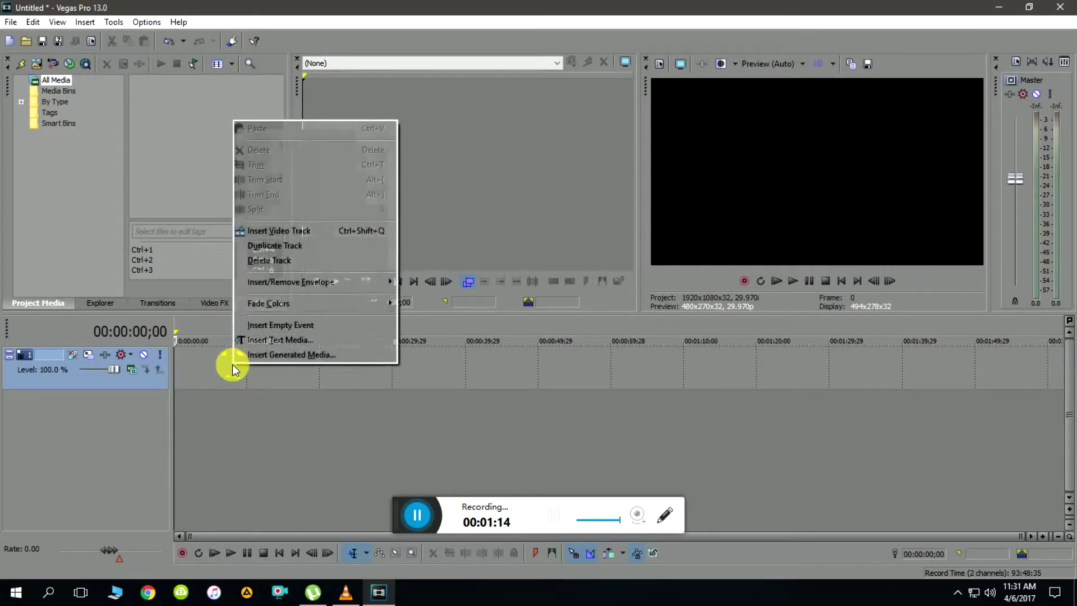
{"action": "left_click", "coordinate": [274, 340]}
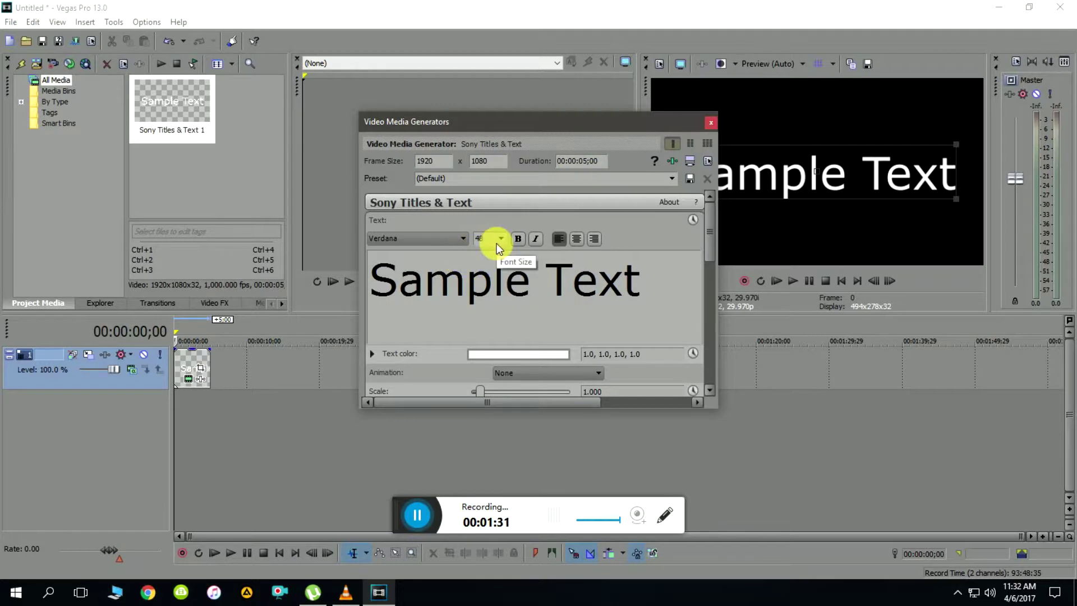
Edit the 'Sample Text' title in Titles & Text, keeping Verdana 48 in white
{"action": "left_click", "coordinate": [600, 281]}
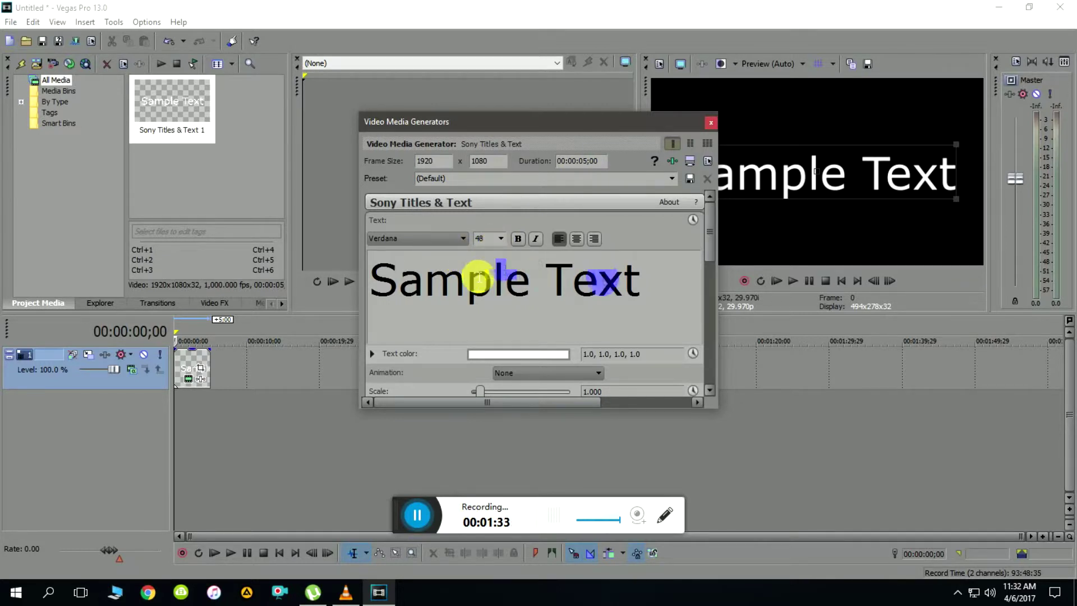
{"action": "left_click", "coordinate": [493, 280]}
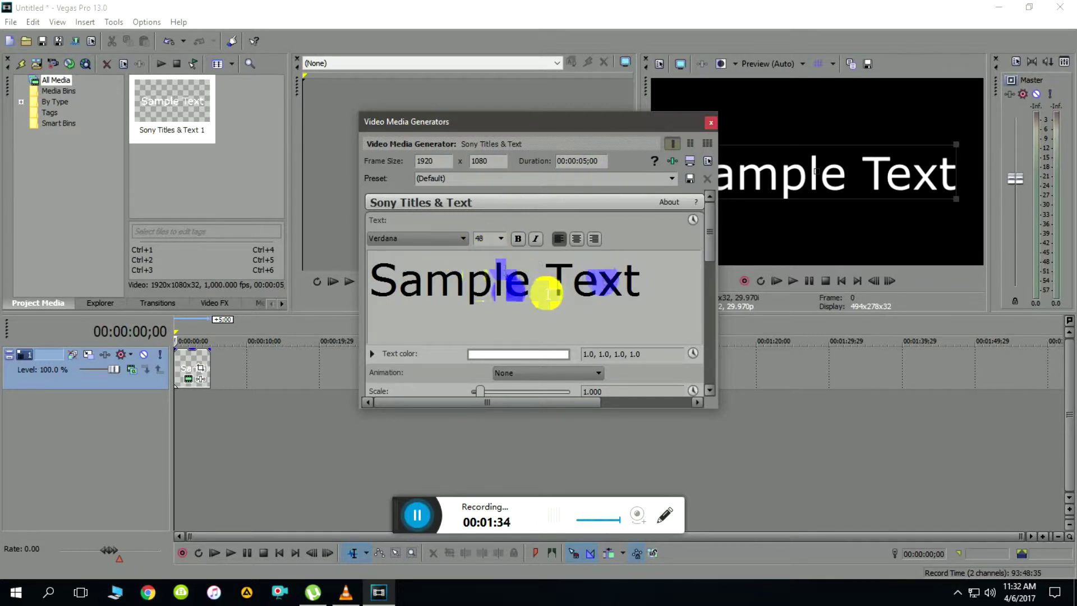
Close the title editor and stretch the Sample Text event to about 20 seconds
{"action": "left_click", "coordinate": [711, 123]}
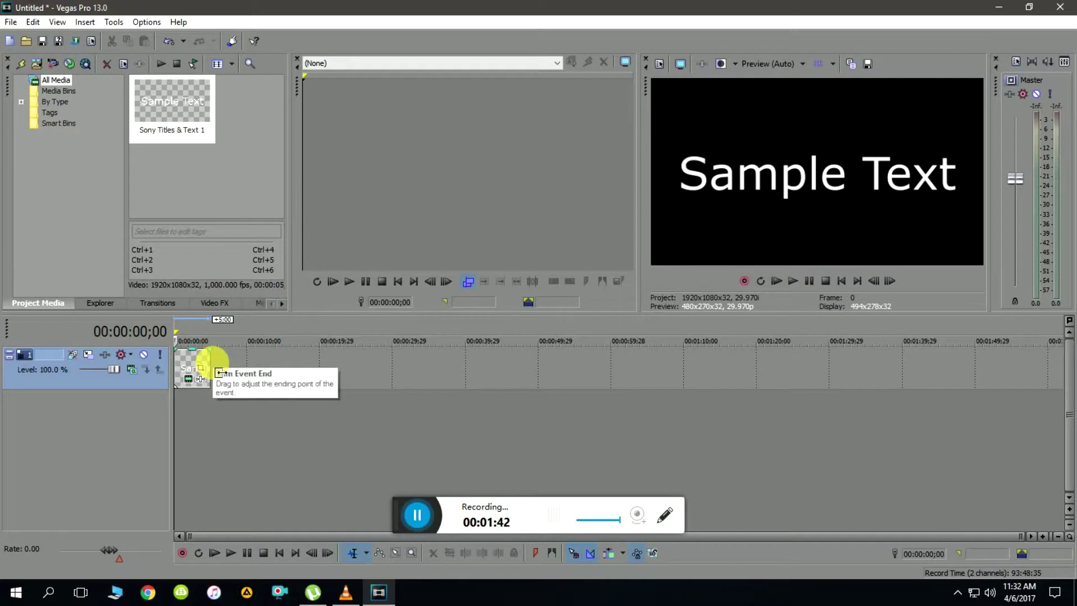
{"action": "left_click_drag", "start_coordinate": [219, 373], "coordinate": [367, 369]}
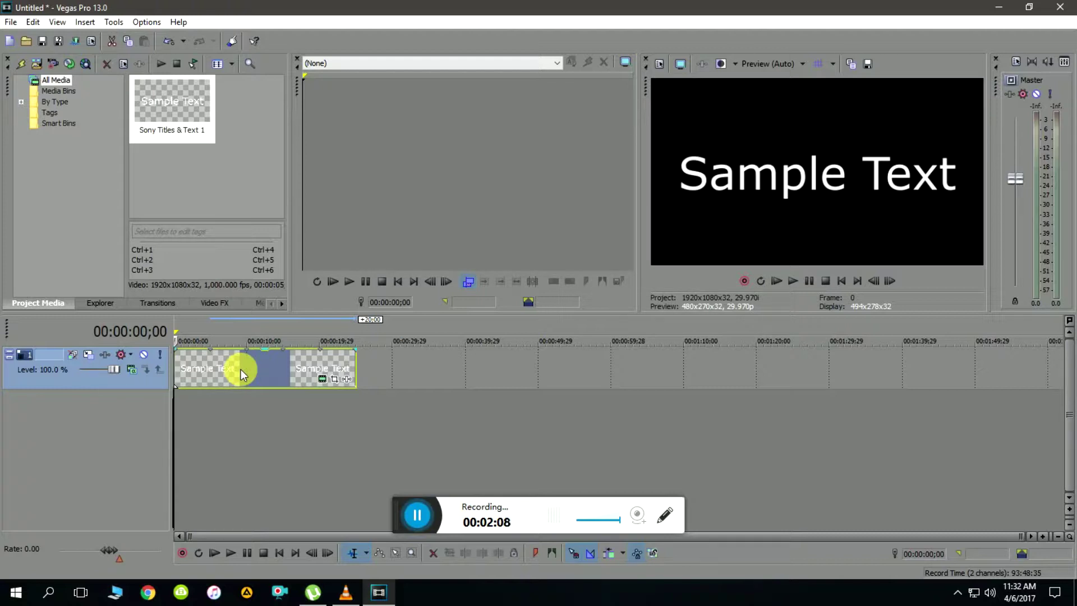
Give the title a roughly three-second fade-in and a fade-out, then preview at about 4 seconds
{"action": "left_click", "coordinate": [182, 355]}
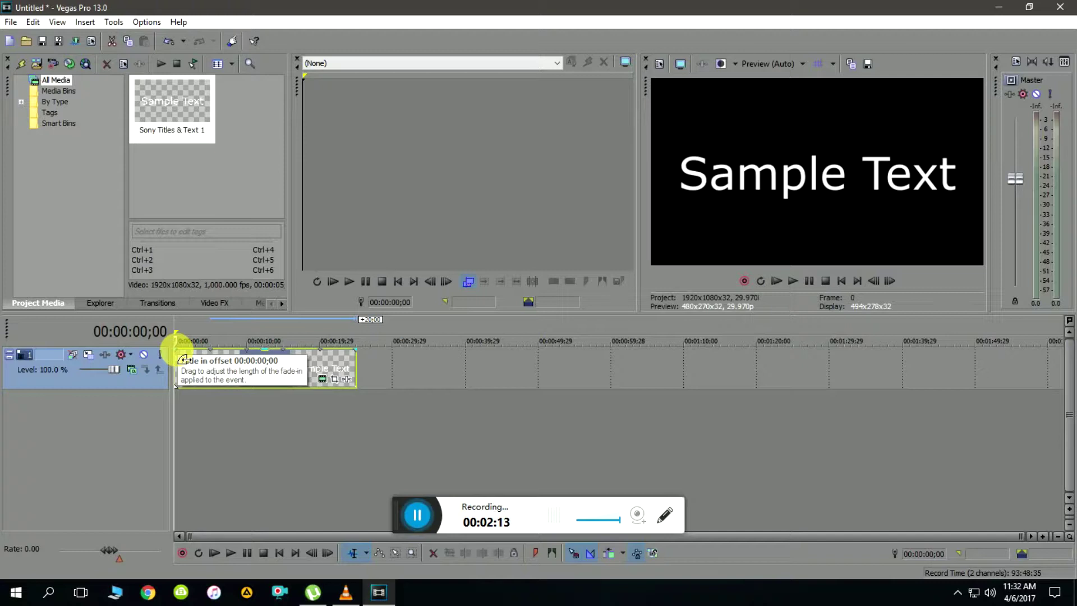
{"action": "left_click_drag", "start_coordinate": [183, 359], "coordinate": [215, 356]}
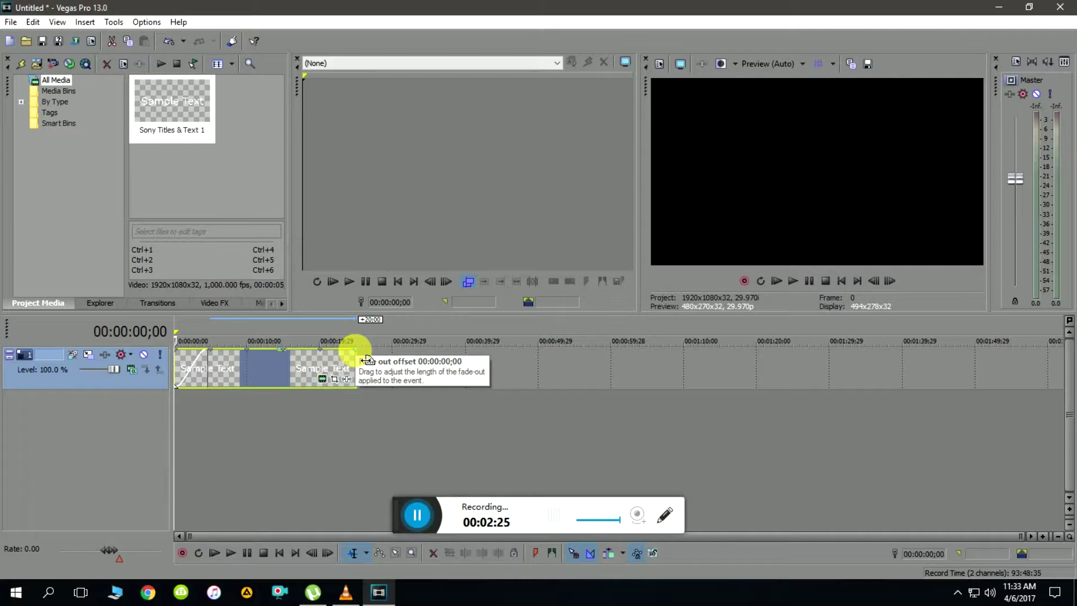
{"action": "left_click_drag", "start_coordinate": [368, 359], "coordinate": [325, 361]}
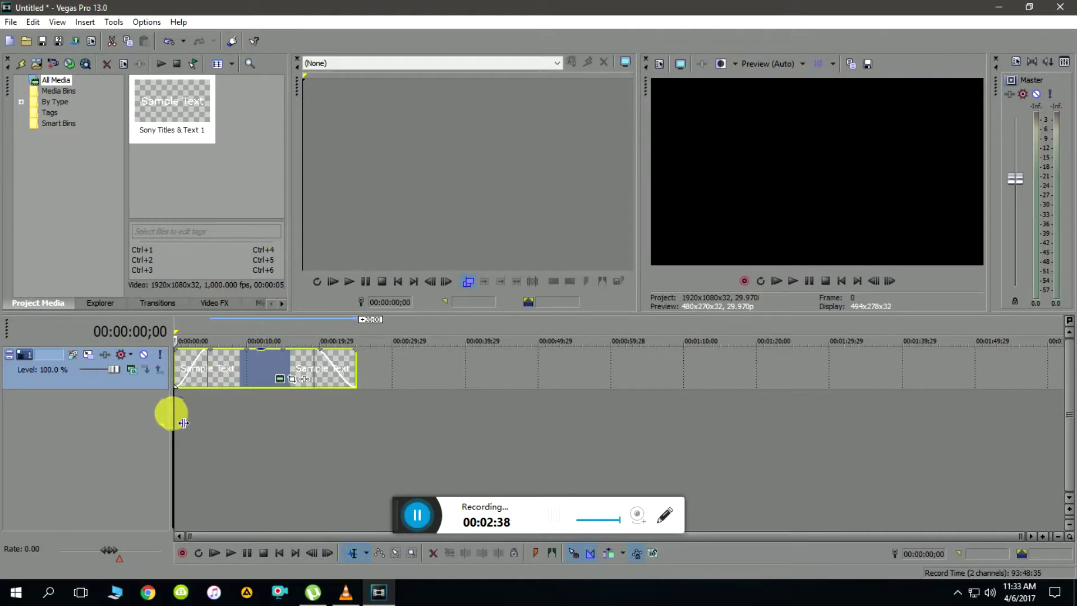
{"action": "left_click_drag", "start_coordinate": [177, 413], "coordinate": [144, 398]}
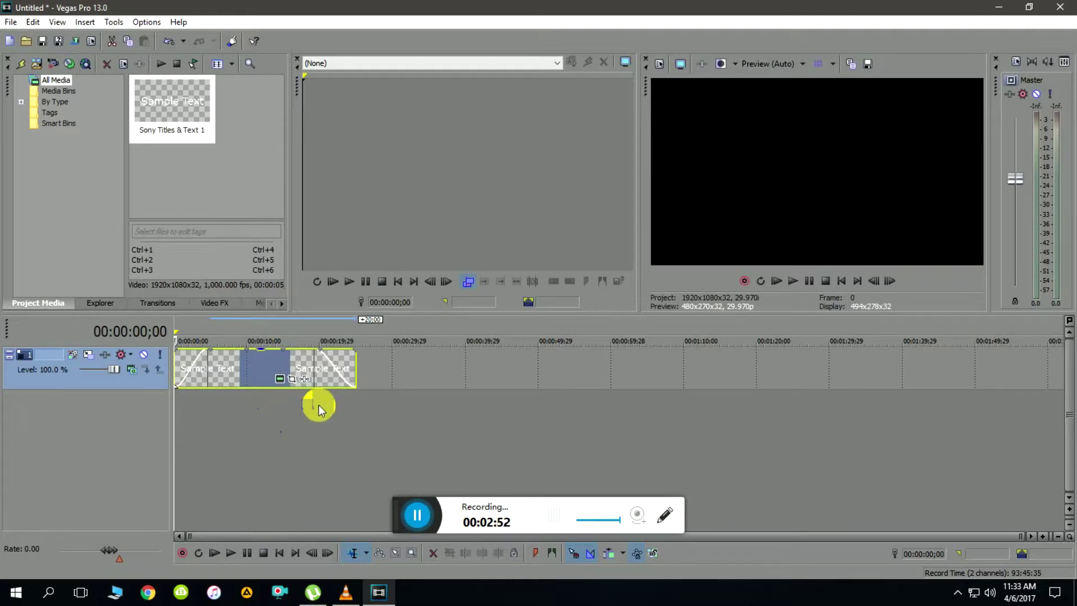
{"action": "left_click", "coordinate": [306, 380]}
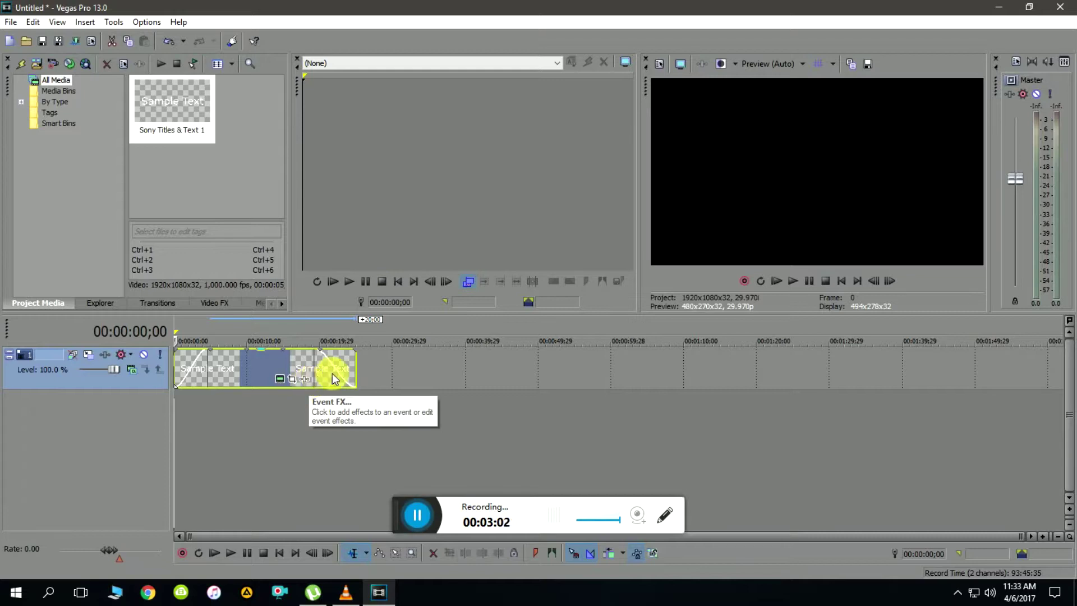
Add Sony Light Rays to the title event's effect chain through Event FX and confirm
{"action": "left_click", "coordinate": [370, 369]}
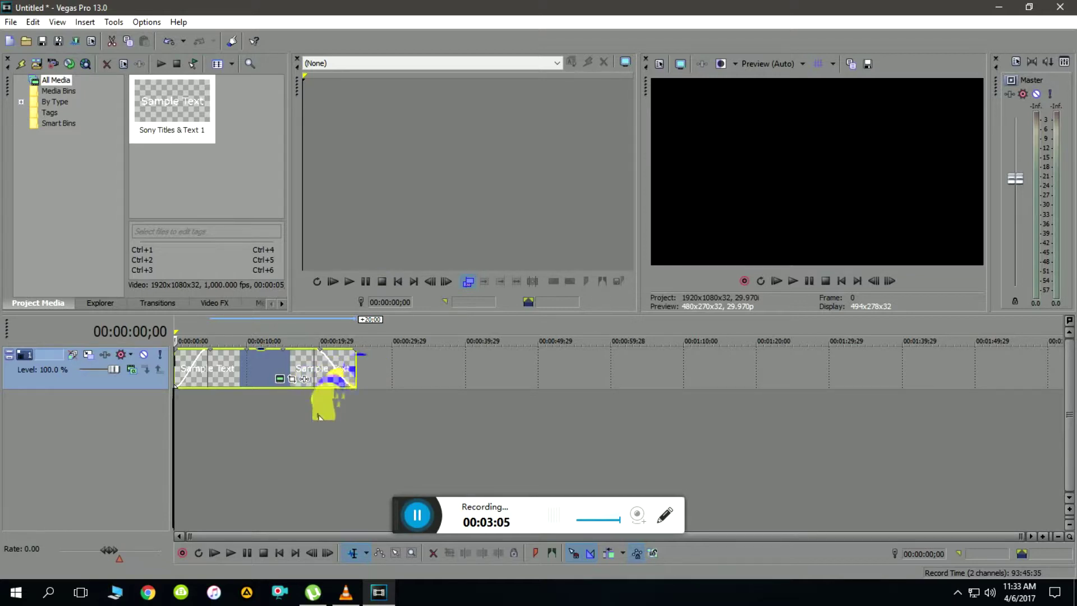
{"action": "left_click", "coordinate": [306, 380]}
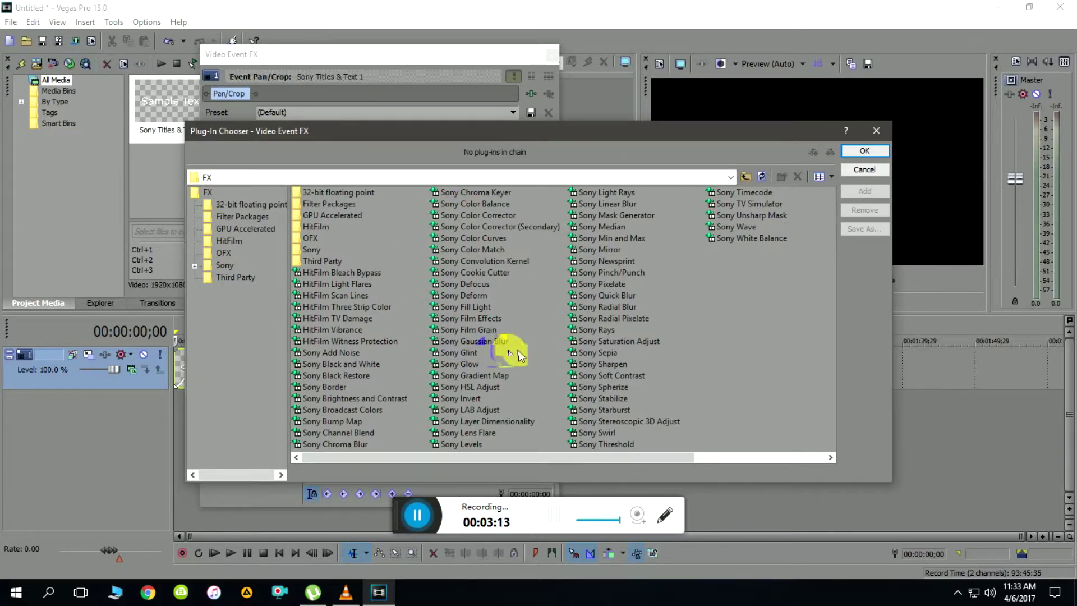
{"action": "left_click", "coordinate": [609, 193]}
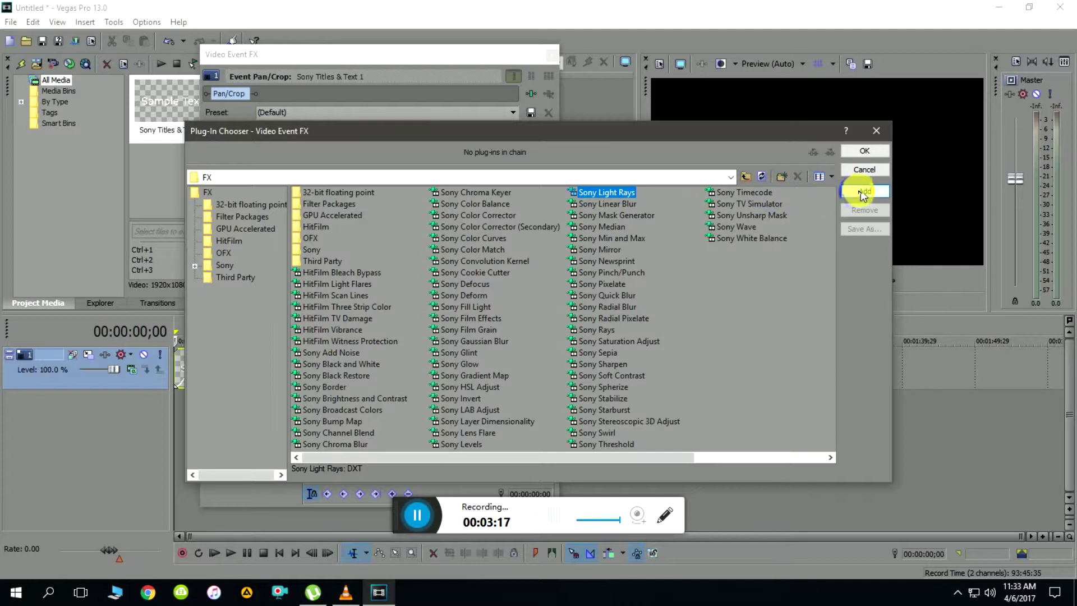
{"action": "left_click", "coordinate": [863, 194]}
{"action": "left_click", "coordinate": [857, 153]}
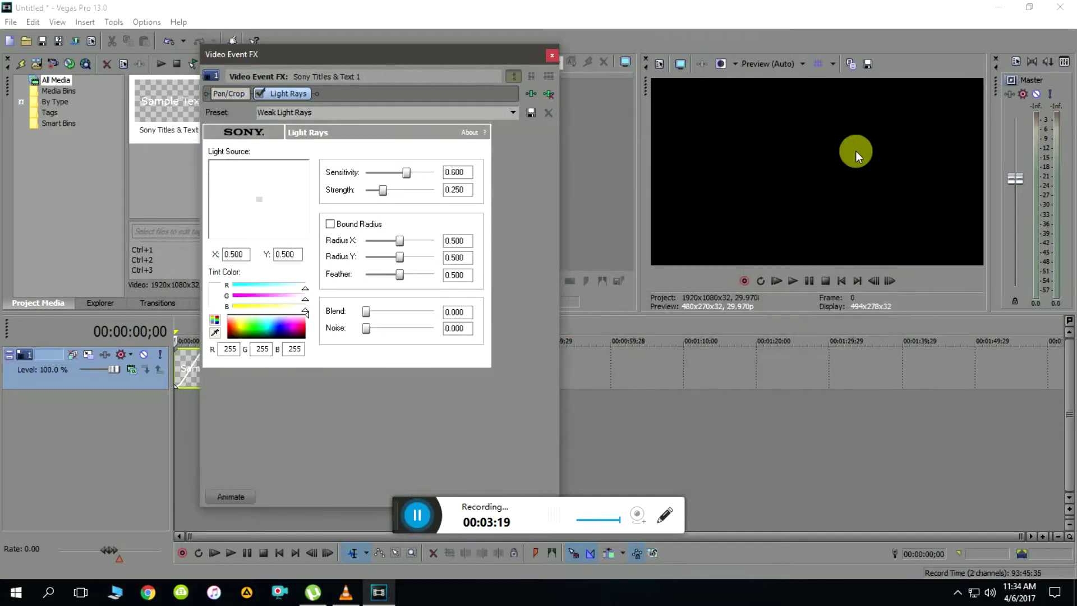
Reposition the Video Event FX window, turn on Animate for Light Rays keyframes, and move to about one second
{"action": "left_click_drag", "start_coordinate": [427, 60], "coordinate": [466, 58]}
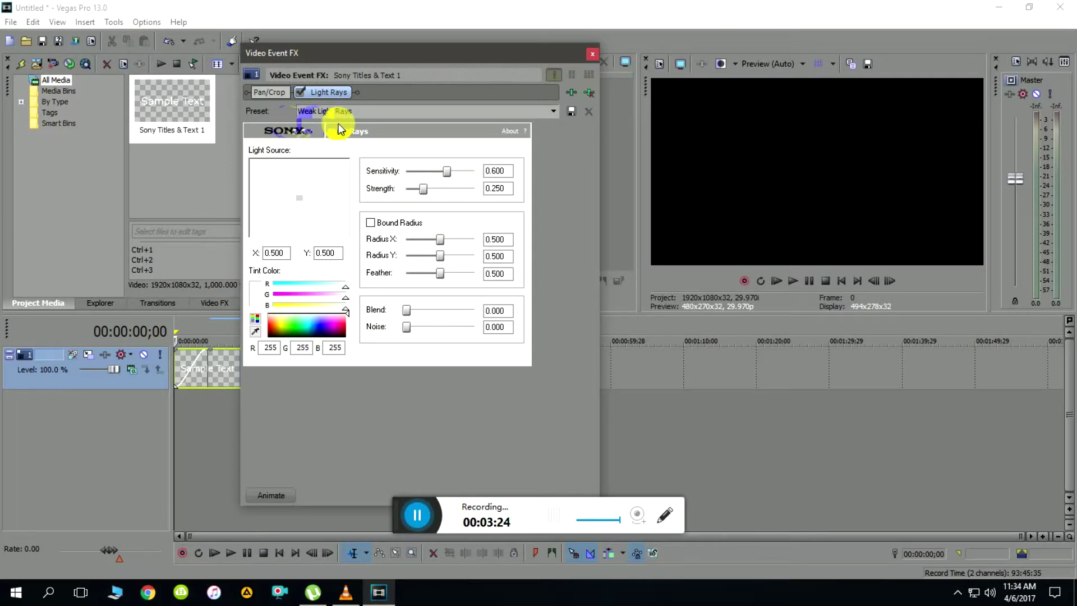
{"action": "left_click", "coordinate": [272, 495]}
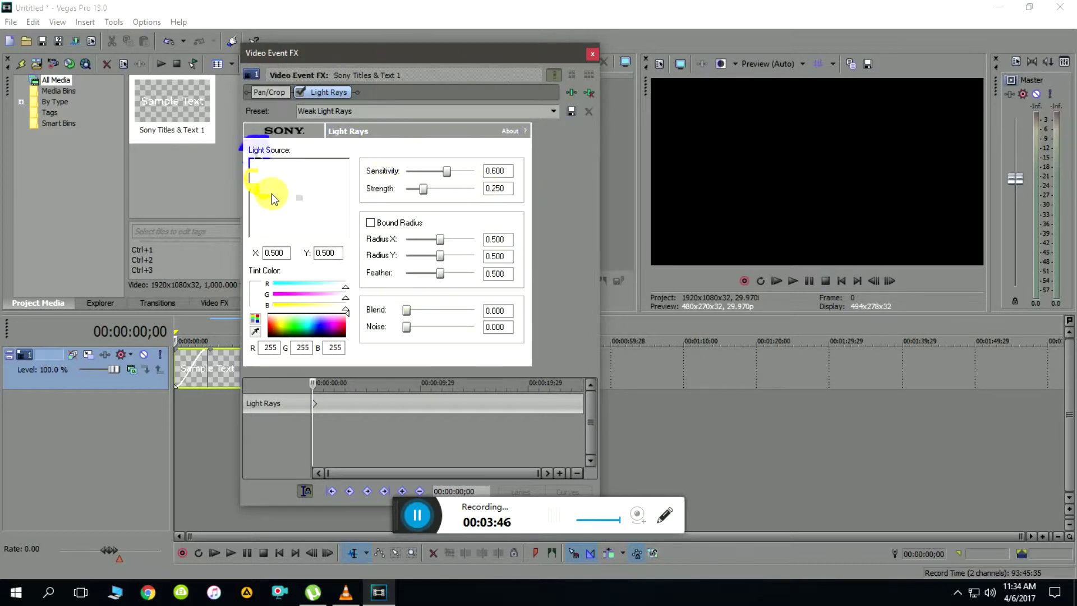
{"action": "left_click", "coordinate": [338, 254]}
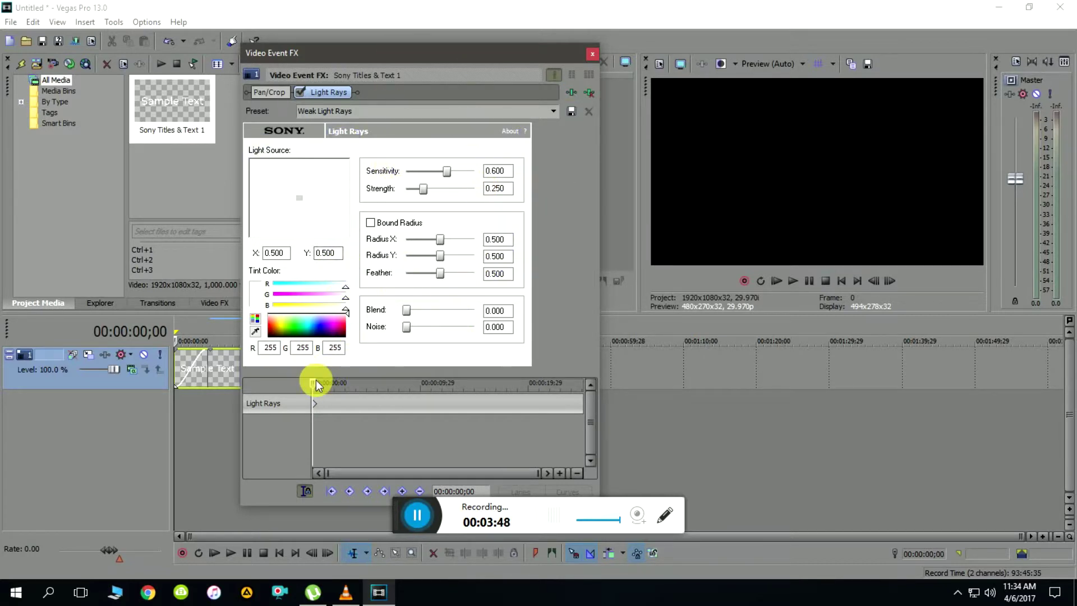
{"action": "mouse_move", "coordinate": [313, 379]}
{"action": "left_mouse_down"}
{"action": "mouse_move", "coordinate": [356, 376]}
{"action": "mouse_move", "coordinate": [321, 371]}
{"action": "mouse_move", "coordinate": [312, 383]}
{"action": "left_mouse_up"}
Set Light Rays Strength to 0.000 and light source X to 0 at the title's start
{"action": "left_click_drag", "start_coordinate": [422, 189], "coordinate": [396, 194]}
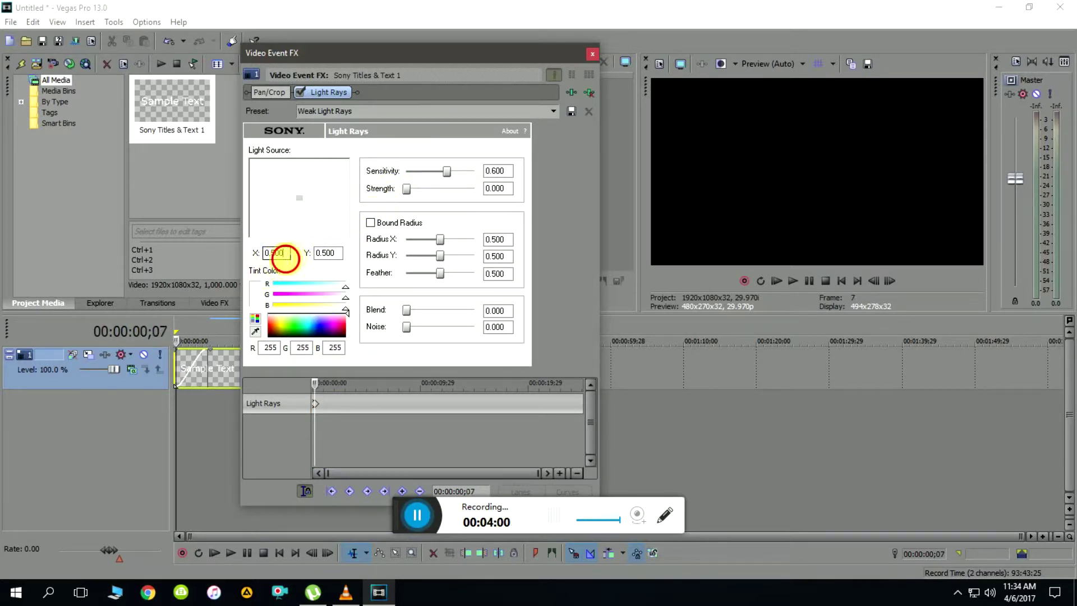
{"action": "left_click_drag", "start_coordinate": [284, 253], "coordinate": [252, 259]}
{"action": "type", "text": "0"}
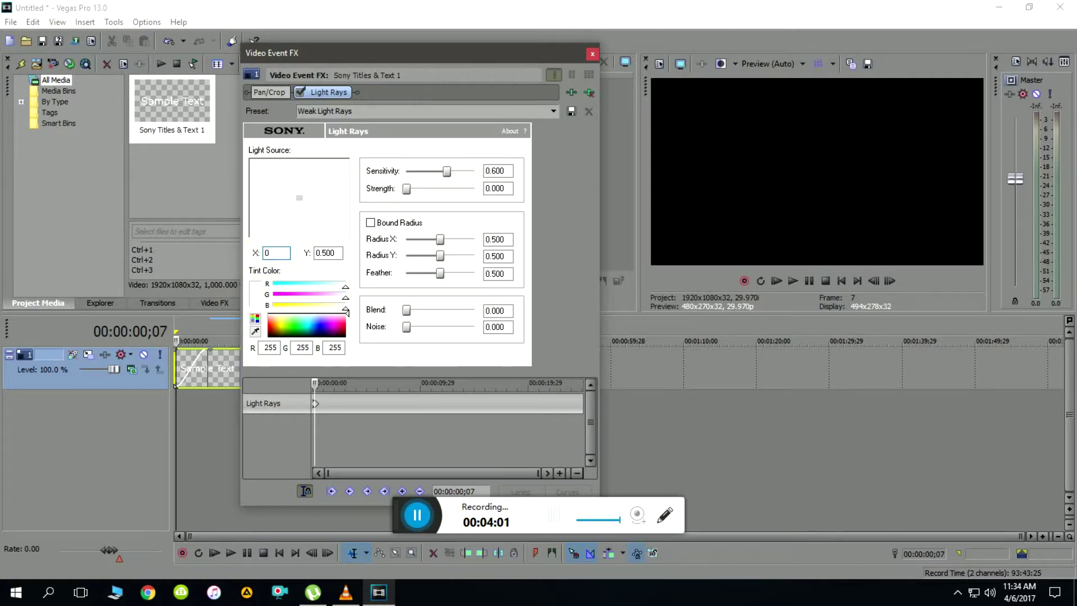
Move the effect cursor to 00:00:05;18 with Sync Cursor enabled
{"action": "left_click", "coordinate": [312, 402]}
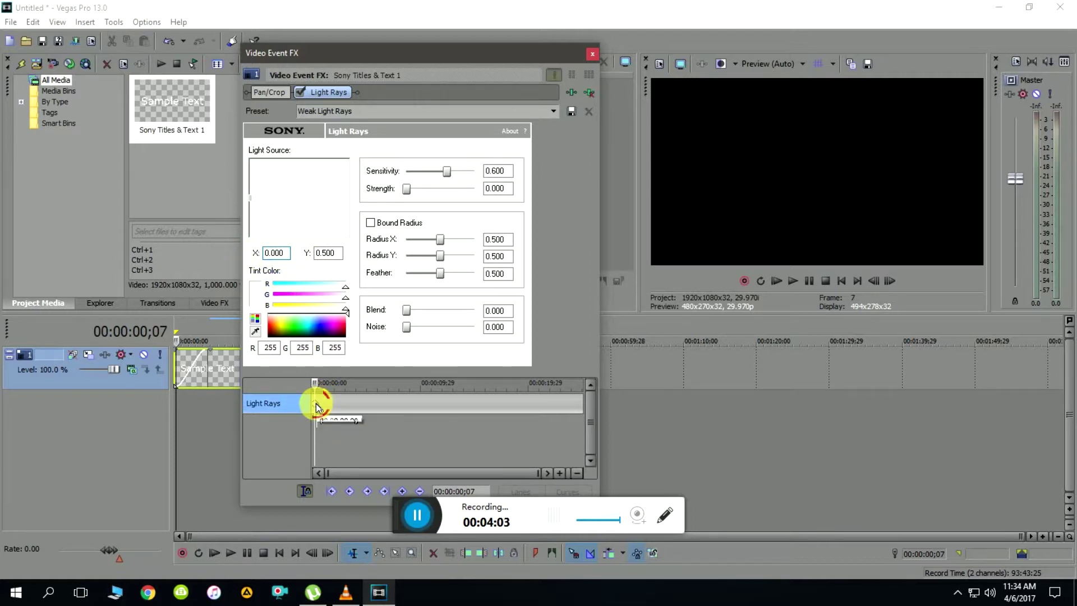
{"action": "left_click_drag", "start_coordinate": [317, 381], "coordinate": [373, 382]}
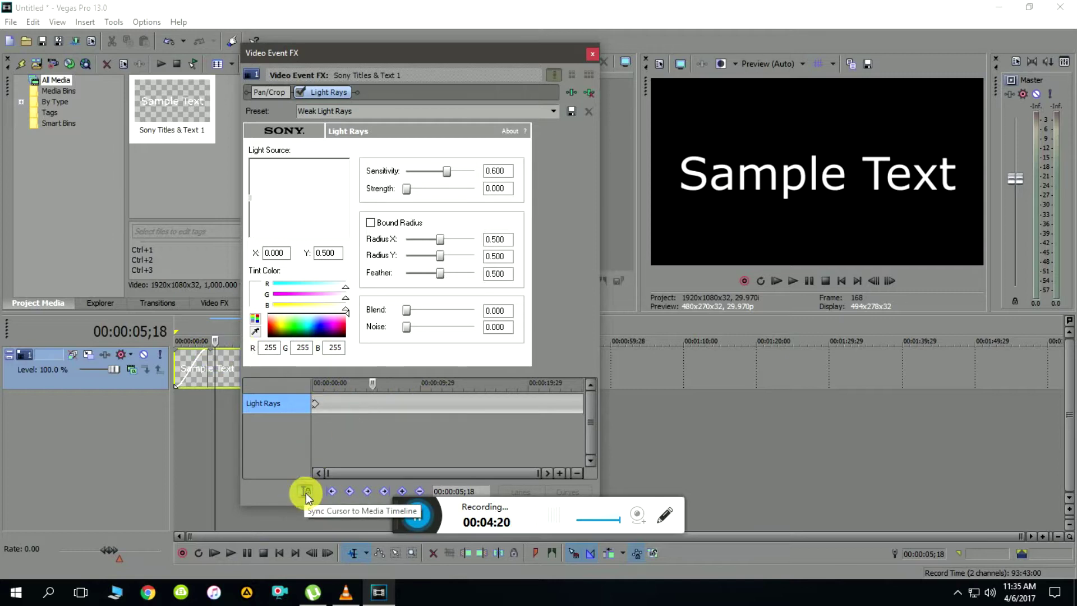
{"action": "left_click", "coordinate": [305, 492]}
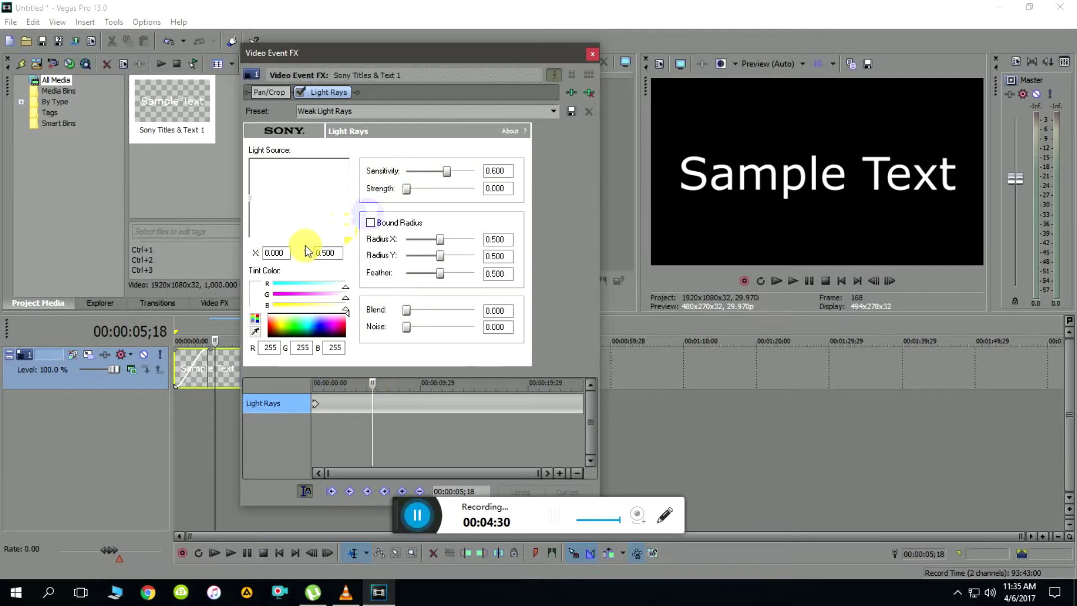
Raise Light Rays Strength to 0.841 at 05;18, then move the effect cursor toward 00:00:15;18
{"action": "left_click_drag", "start_coordinate": [401, 195], "coordinate": [463, 190]}
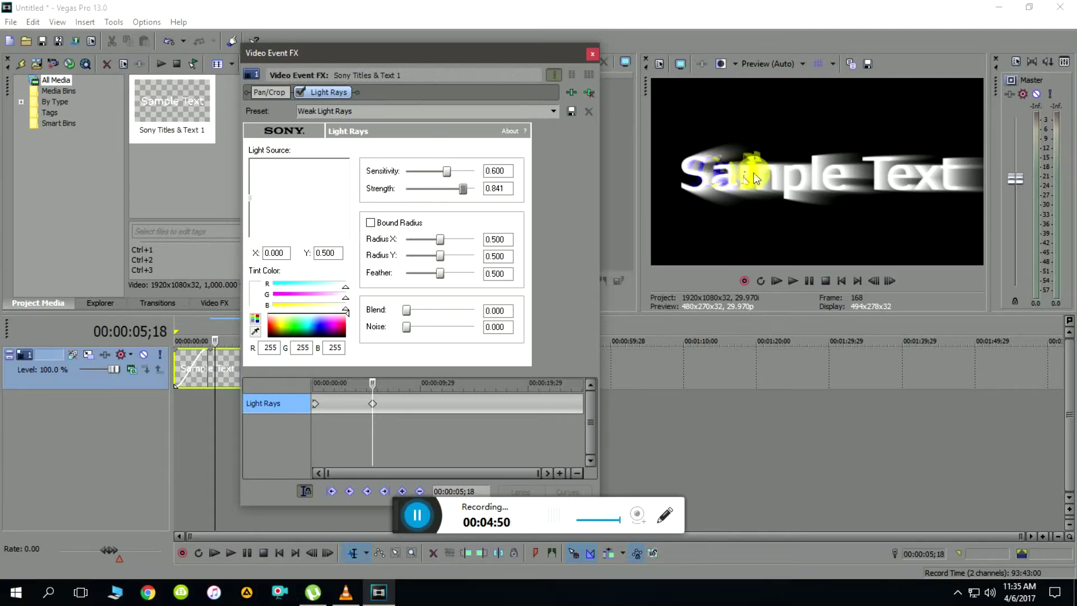
{"action": "left_click", "coordinate": [373, 403]}
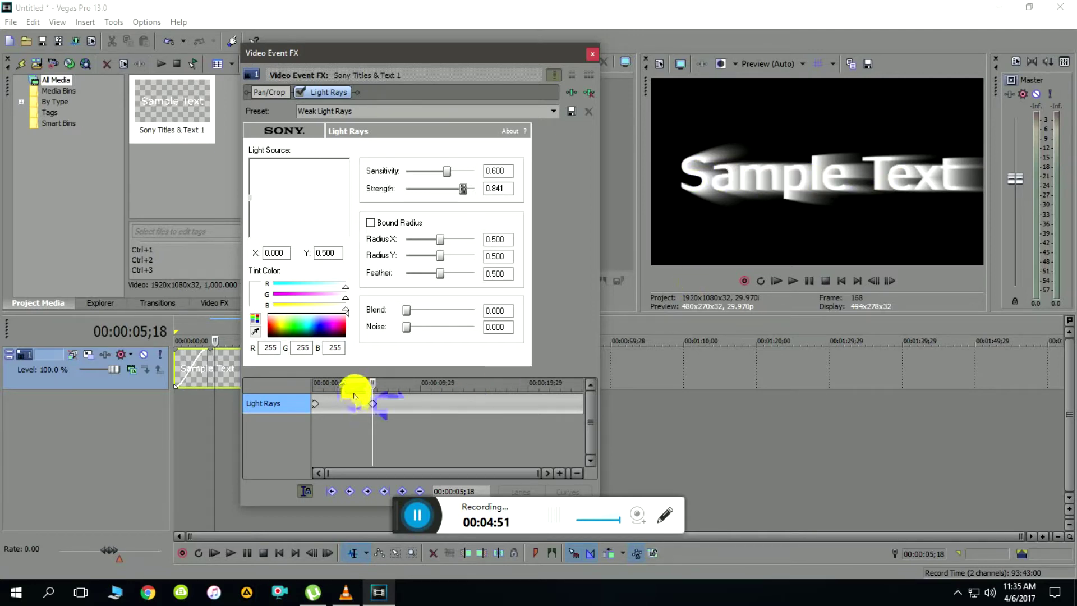
{"action": "left_click_drag", "start_coordinate": [371, 382], "coordinate": [480, 378]}
At 00:00:15;18, key light source X to 1.000, then return to the 05;18 keyframe
{"action": "left_click", "coordinate": [480, 378]}
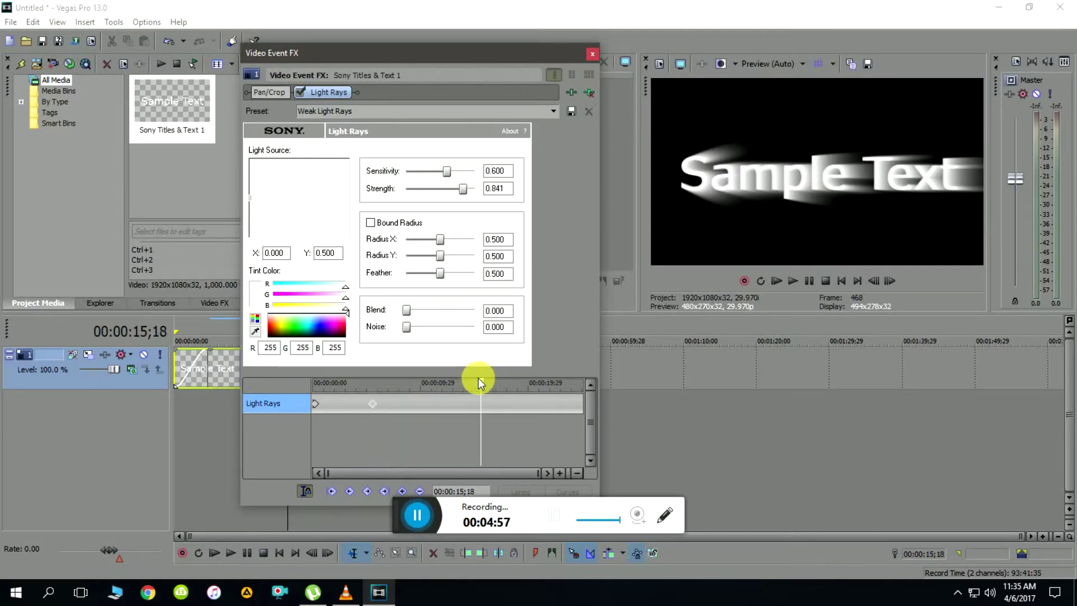
{"action": "left_click_drag", "start_coordinate": [279, 252], "coordinate": [263, 253]}
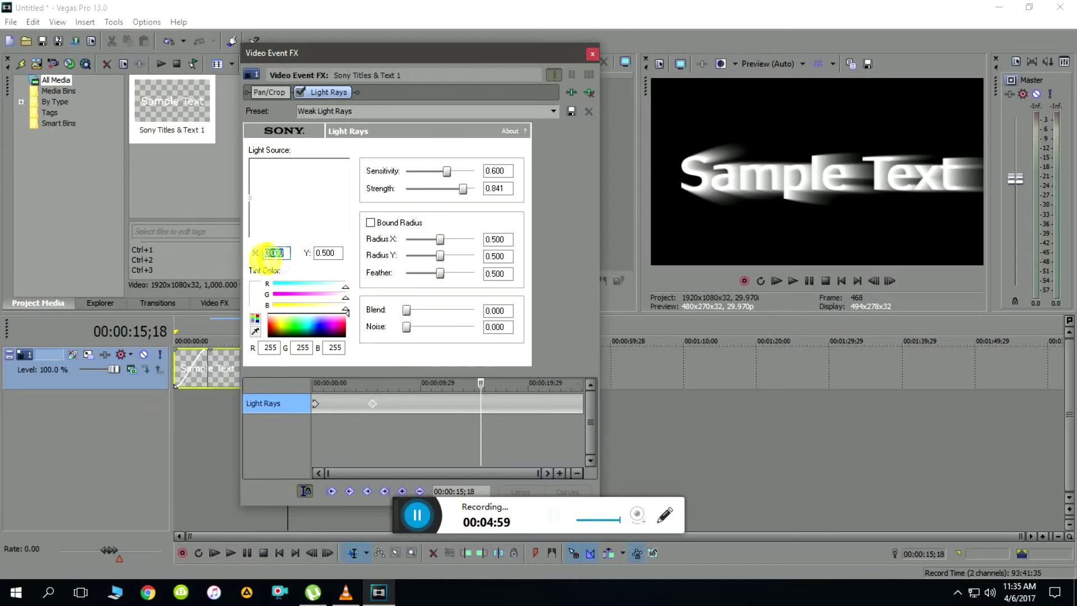
{"action": "type", "text": "1"}
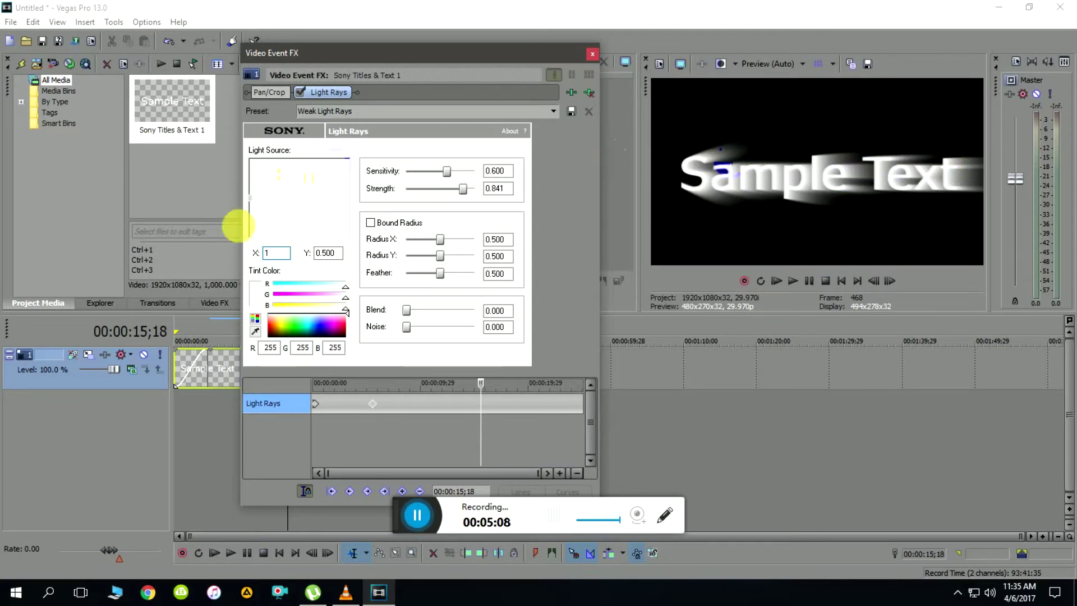
{"action": "key", "text": "Return"}
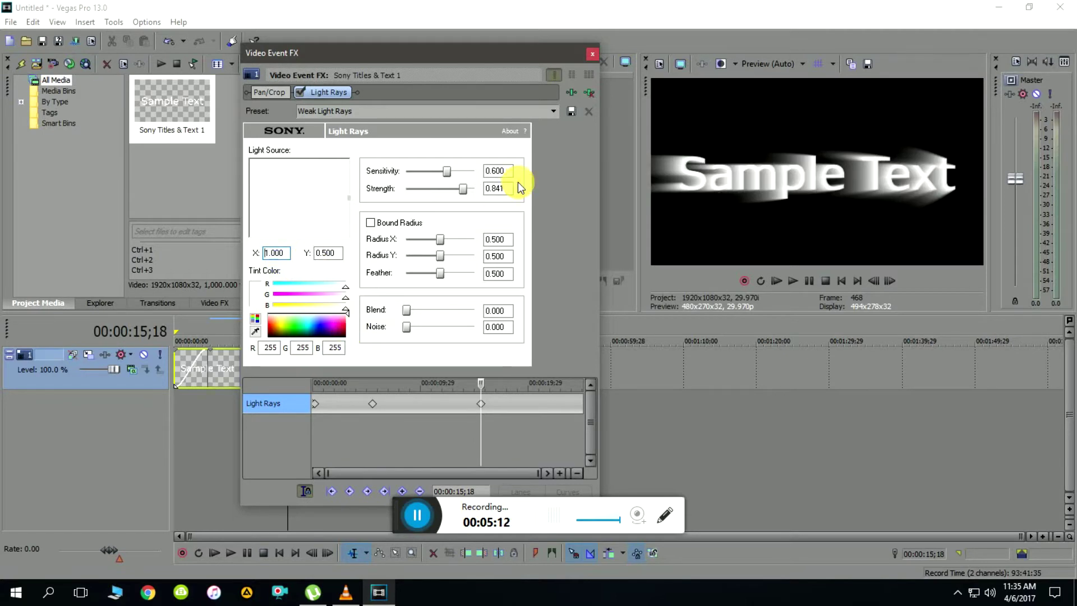
{"action": "left_click", "coordinate": [372, 404]}
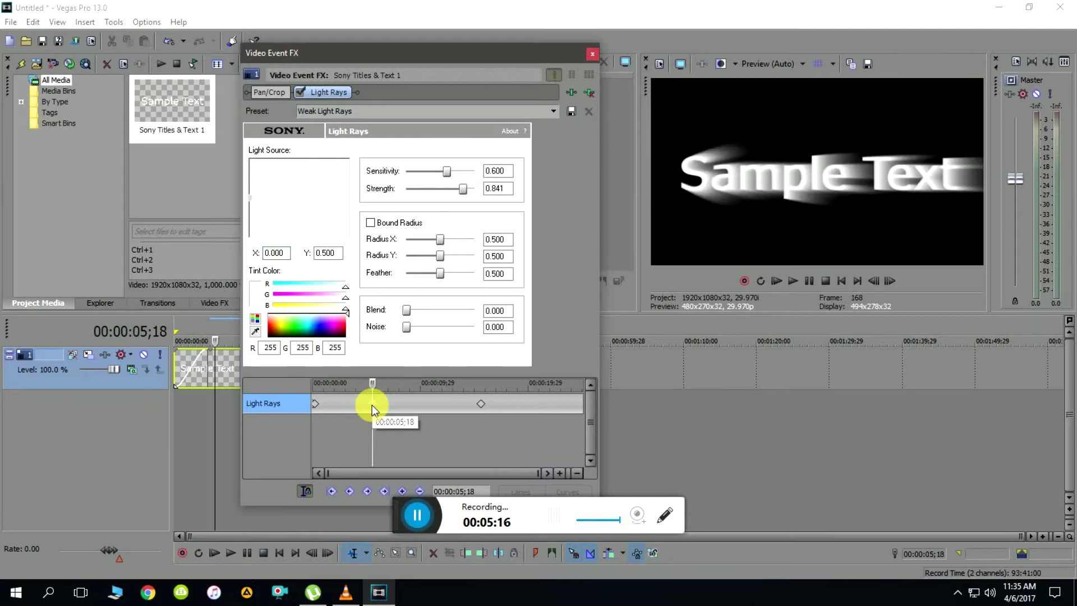
{"action": "left_click", "coordinate": [481, 404]}
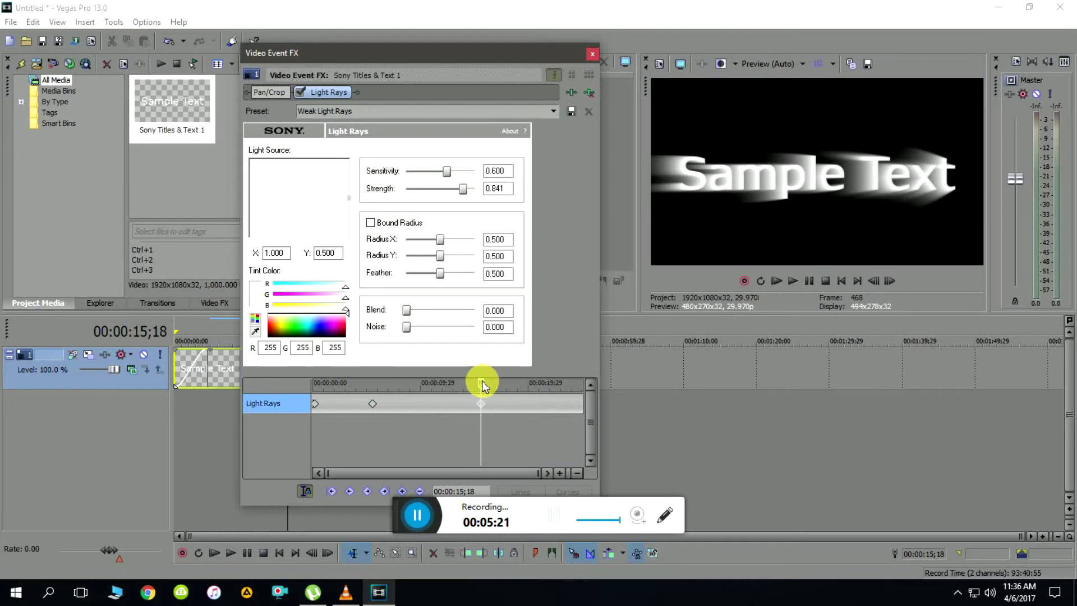
{"action": "left_click_drag", "start_coordinate": [482, 380], "coordinate": [377, 384]}
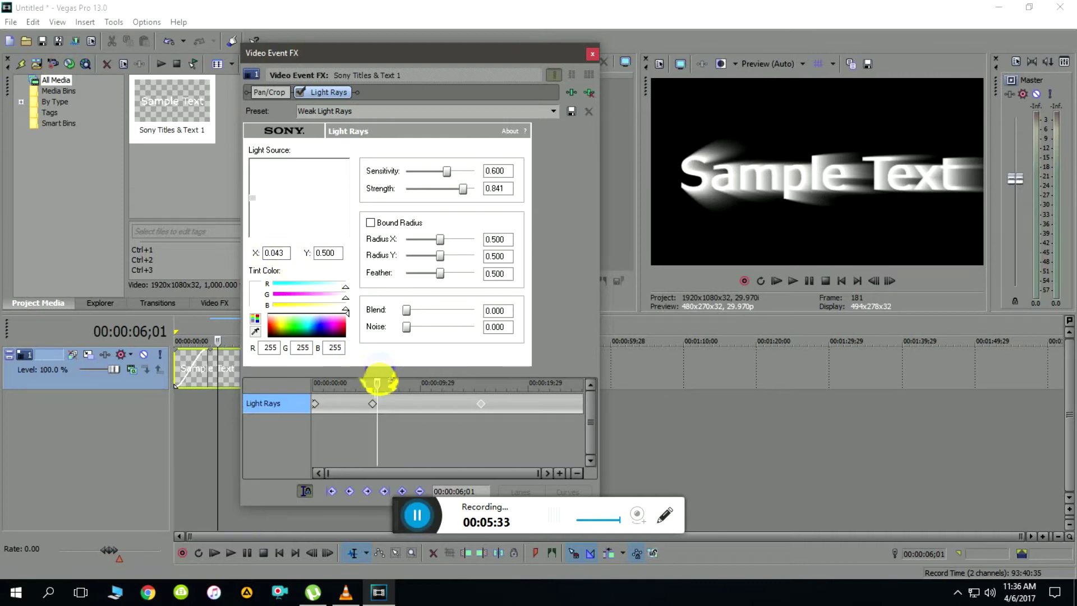
{"action": "left_click_drag", "start_coordinate": [379, 379], "coordinate": [521, 375]}
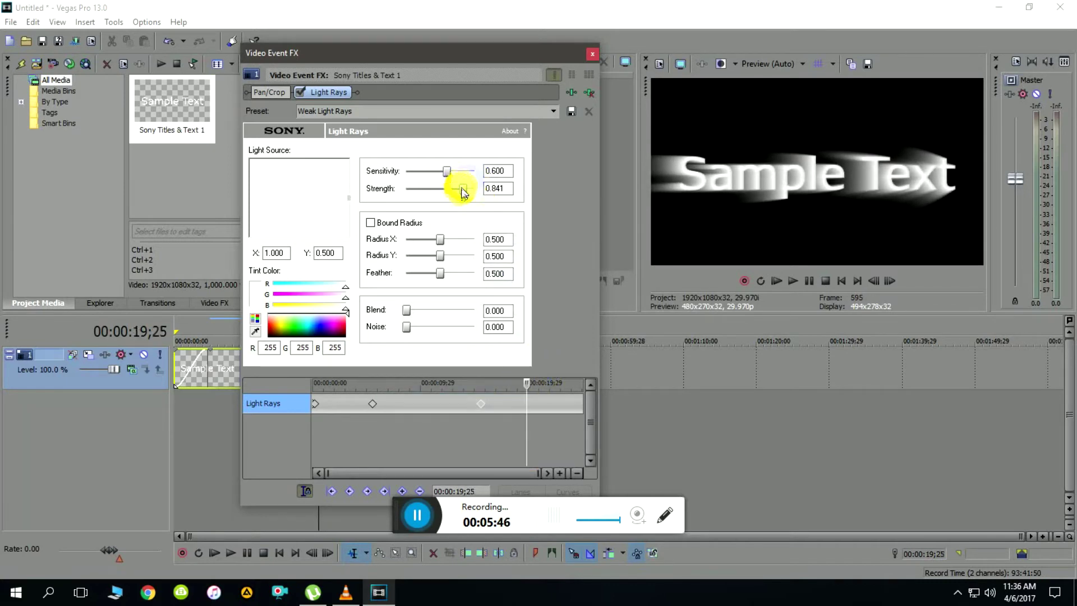
Set Light Rays Strength to 0.000 at 00:00:19;25 and close the Video Event FX window
{"action": "left_click_drag", "start_coordinate": [463, 187], "coordinate": [385, 197]}
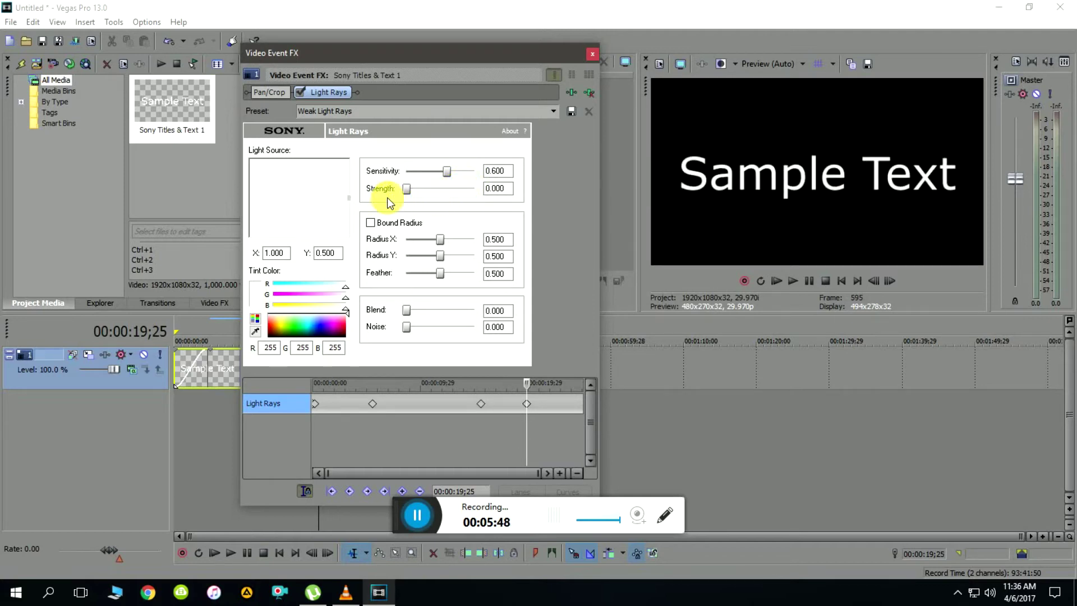
{"action": "left_click_drag", "start_coordinate": [529, 384], "coordinate": [581, 382]}
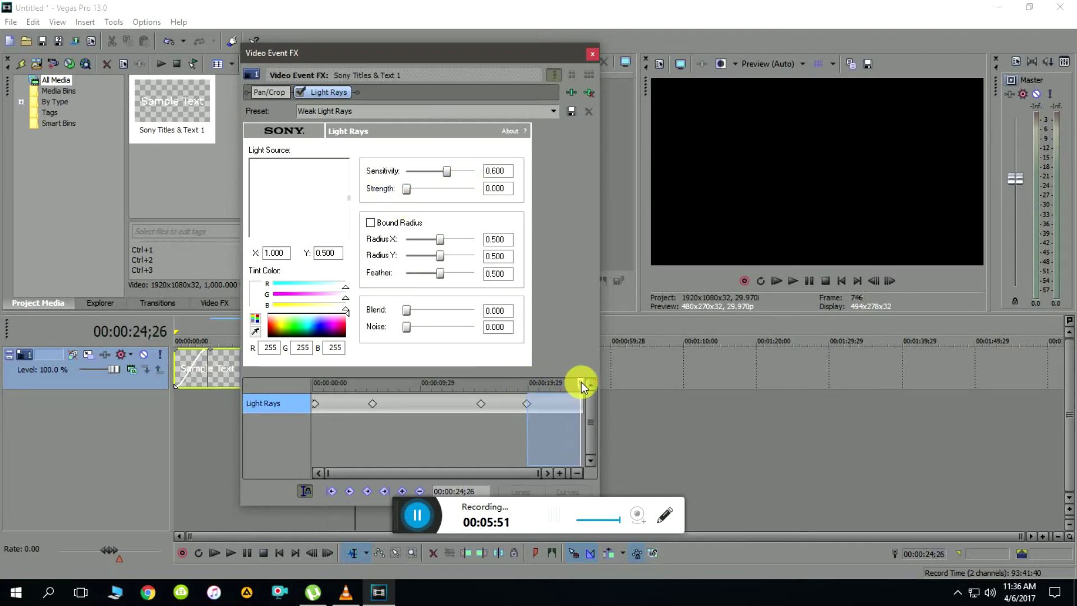
{"action": "left_click", "coordinate": [591, 54]}
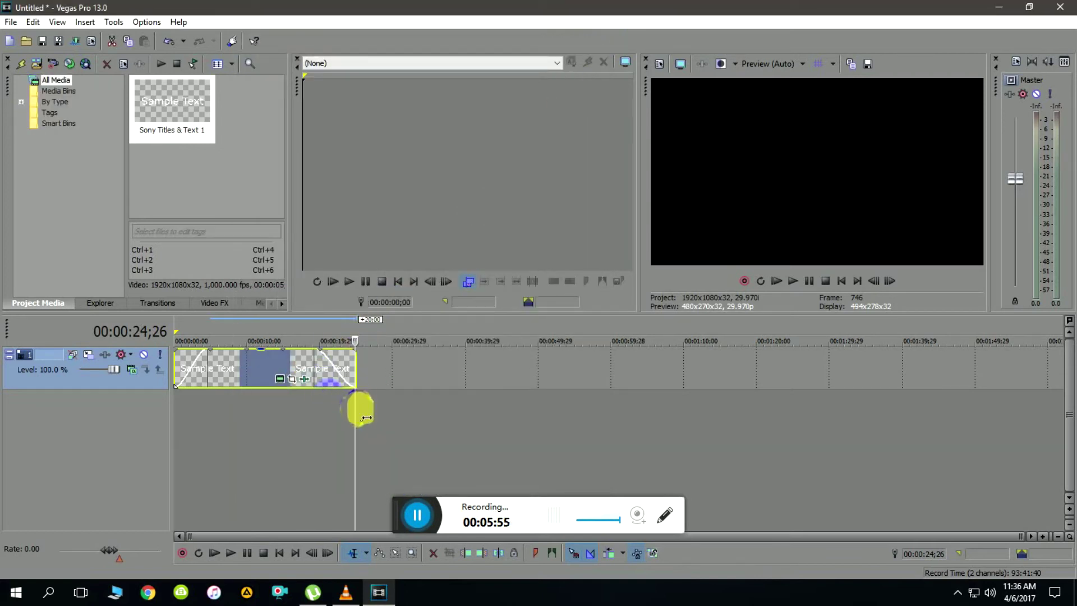
Return the cursor to the start and set the loop region from 00:00:00;00 to 00:00:25;00
{"action": "left_click_drag", "start_coordinate": [353, 408], "coordinate": [370, 384]}
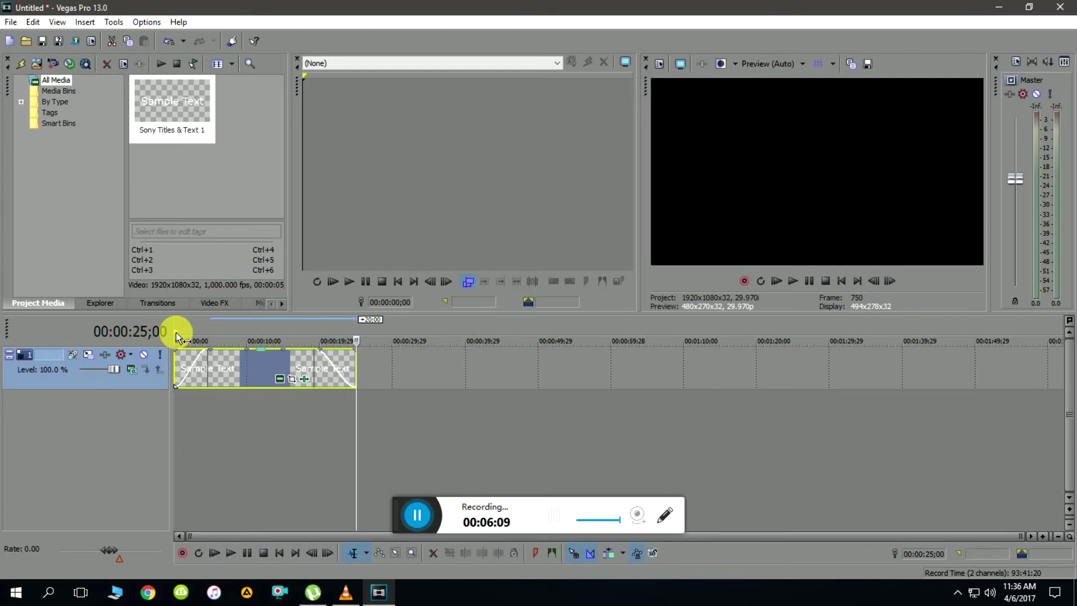
{"action": "left_click_drag", "start_coordinate": [177, 332], "coordinate": [370, 340]}
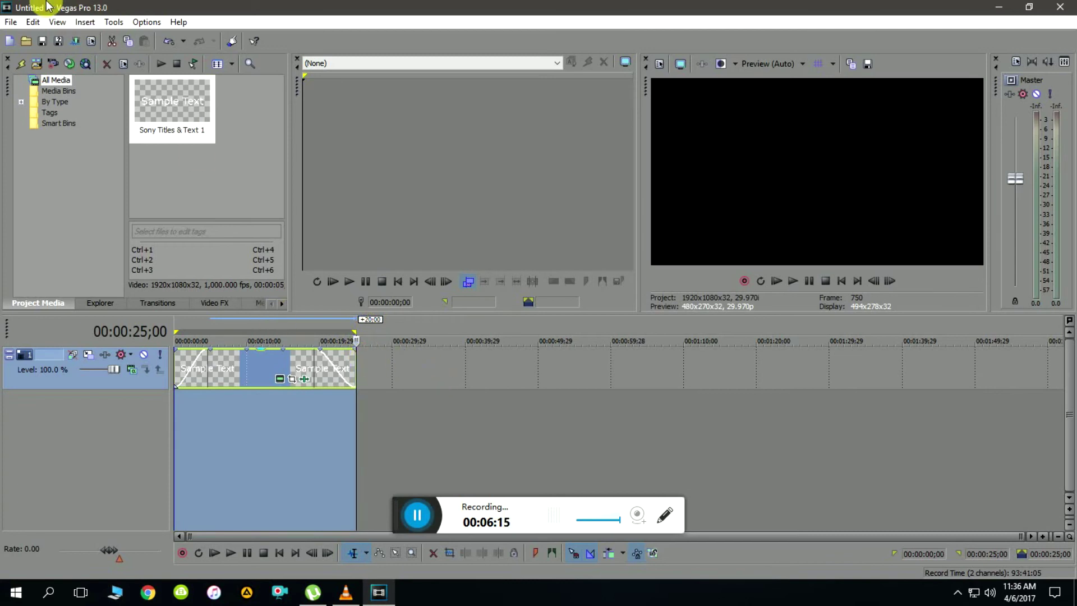
Render the loop region to Untitled.mp4 on the Desktop using Sony AVC/MVC Internet 1920x1080-30p
{"action": "left_click", "coordinate": [10, 25]}
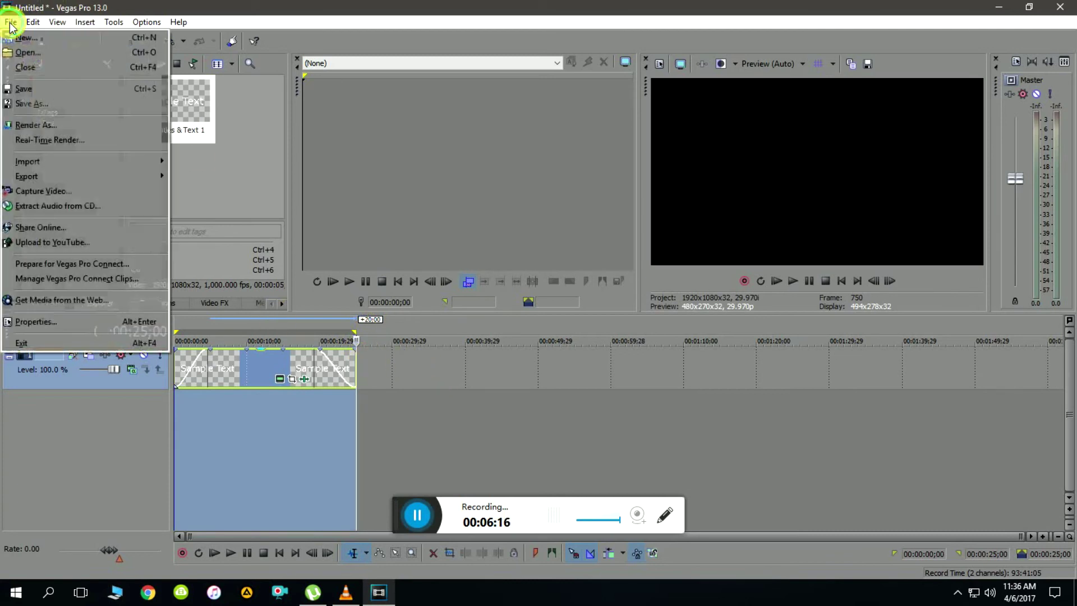
{"action": "left_click", "coordinate": [60, 123]}
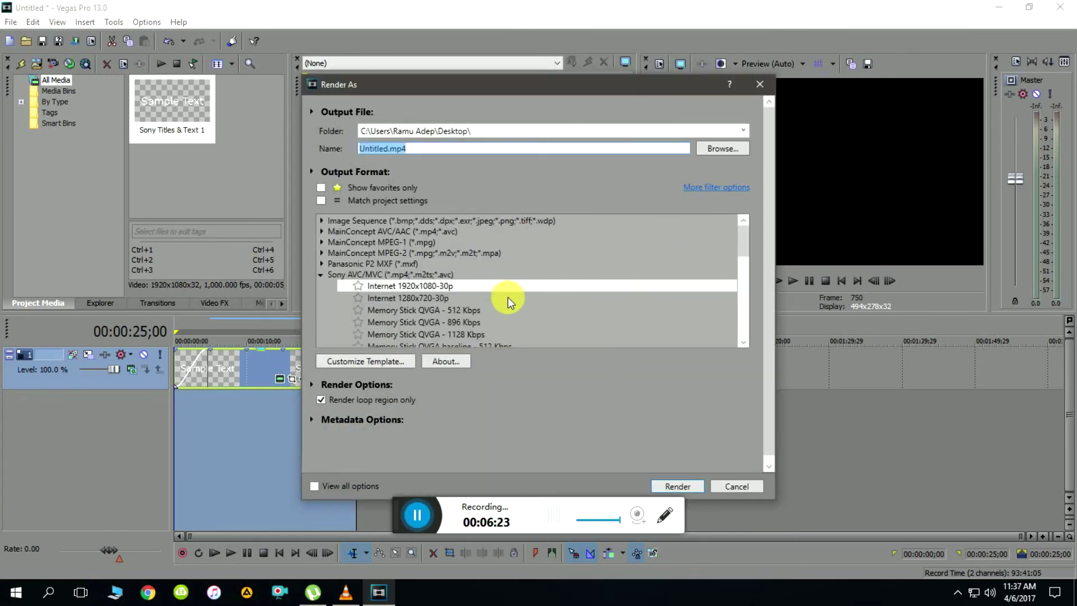
{"action": "left_click", "coordinate": [432, 298]}
{"action": "left_click", "coordinate": [668, 485]}
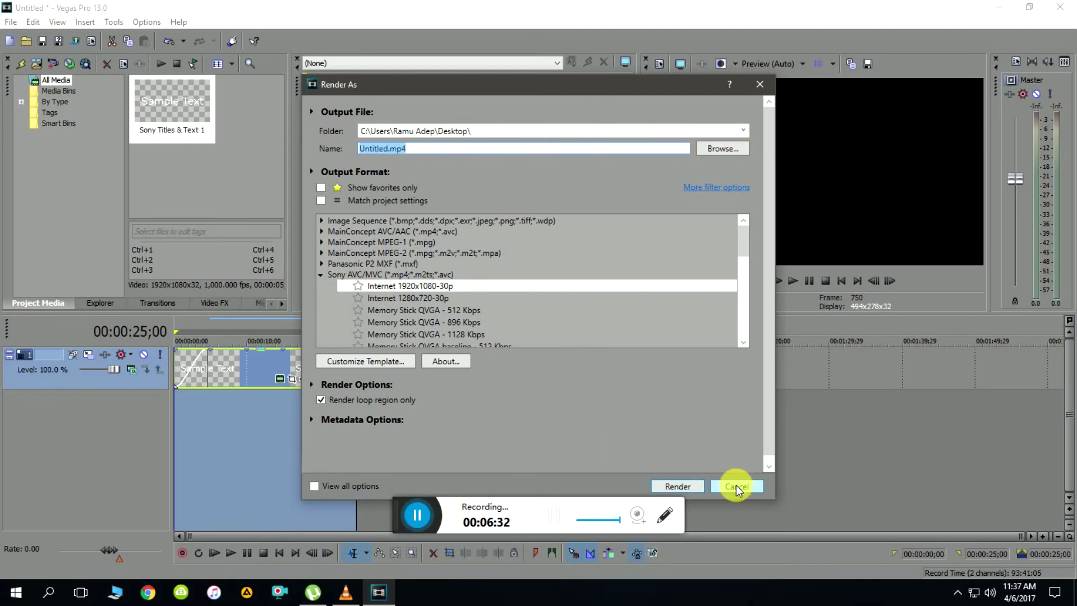